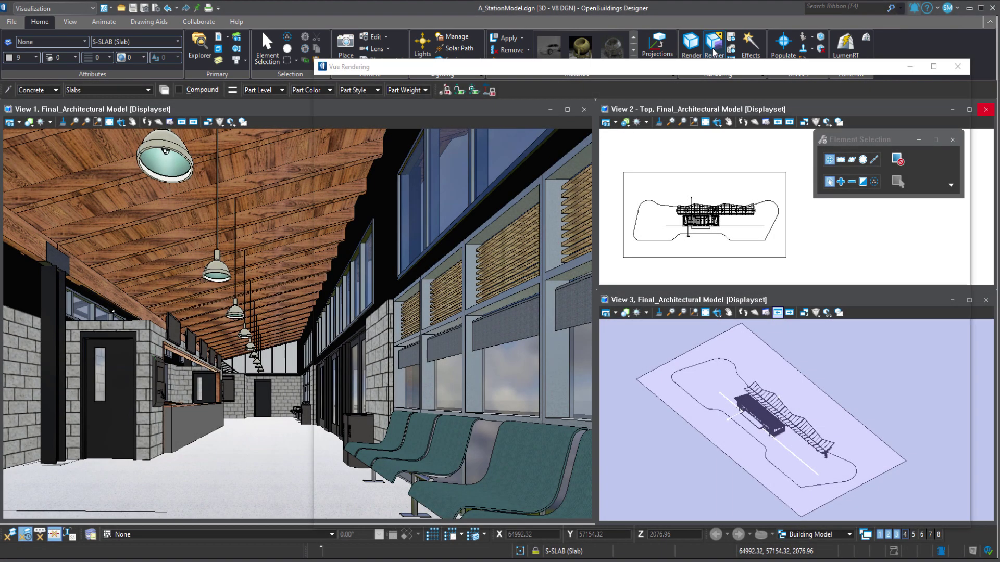
Open the Vue Rendering window and switch the rendered view from View 4 to View 1
click(713, 52)
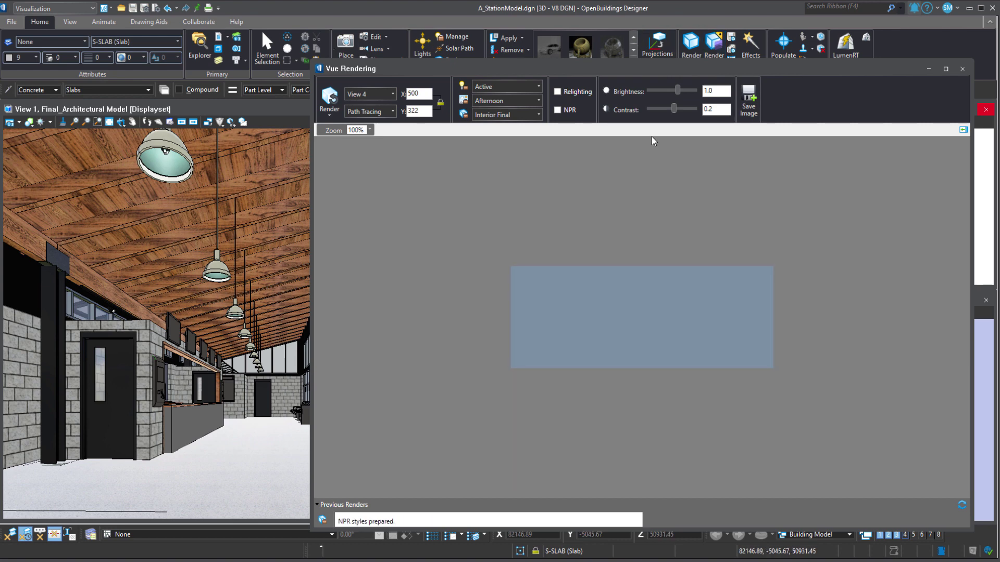
click(367, 94)
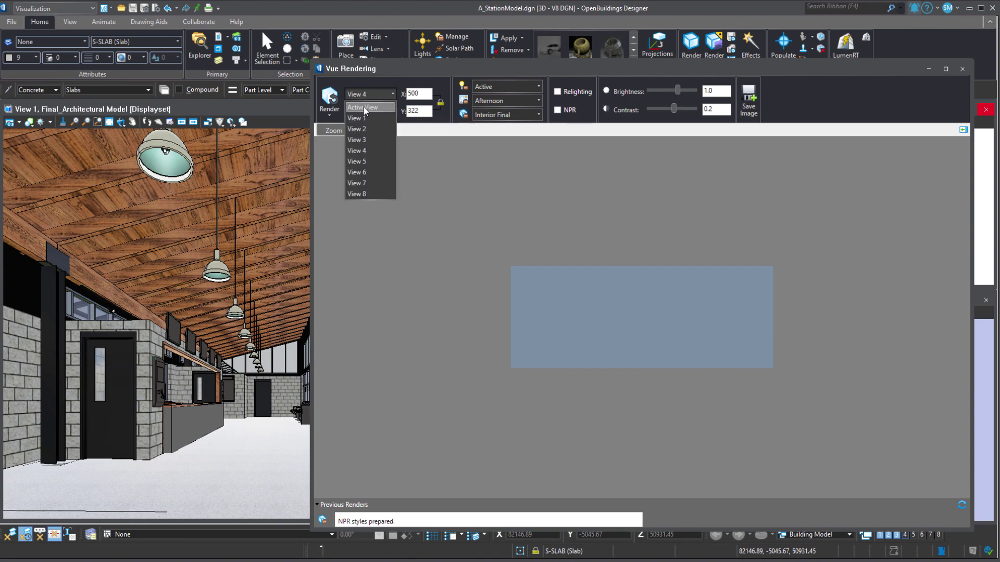
click(360, 118)
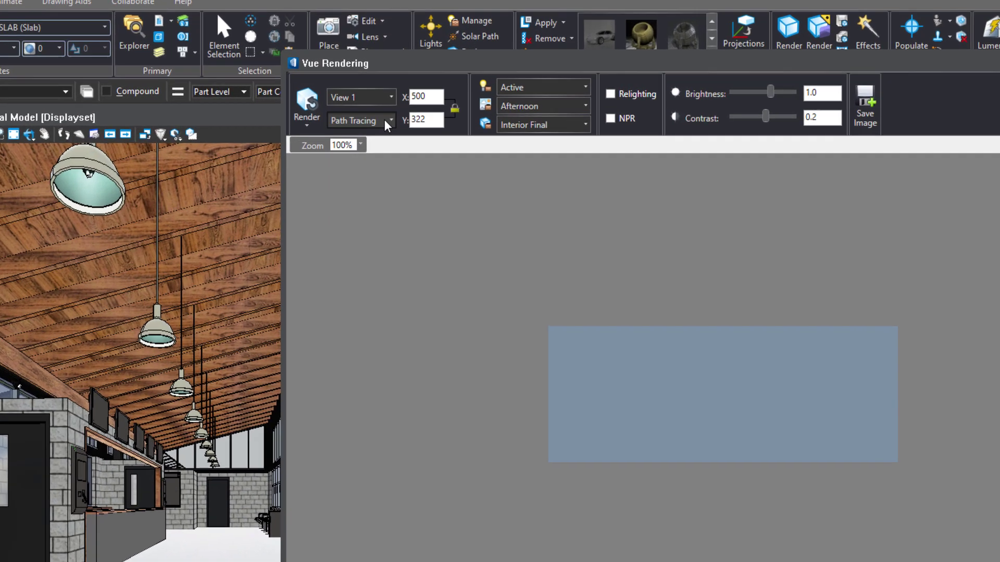
click(391, 111)
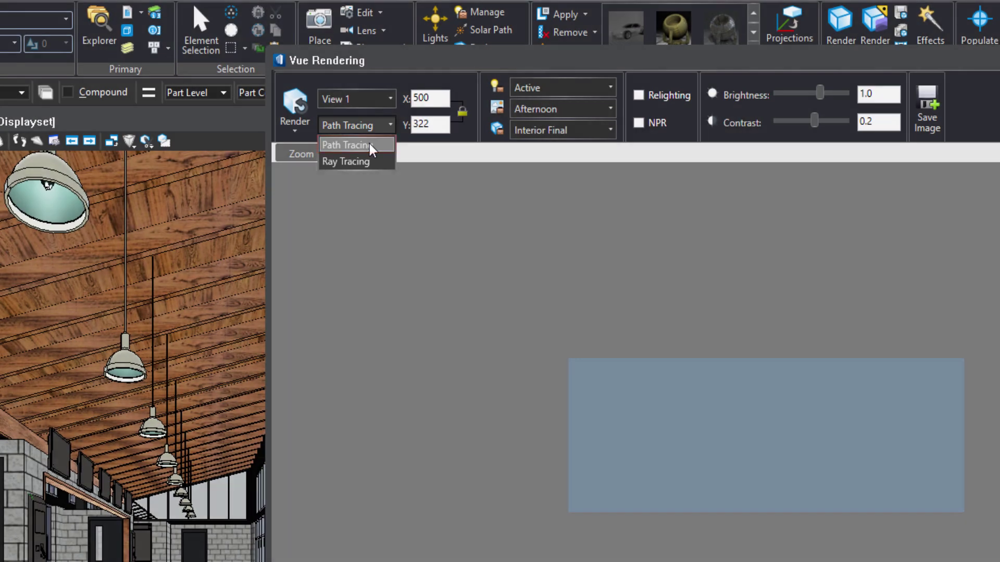
Confirm Path Tracing as the render mode and dock the Vue Rendering window beside the model views
click(370, 145)
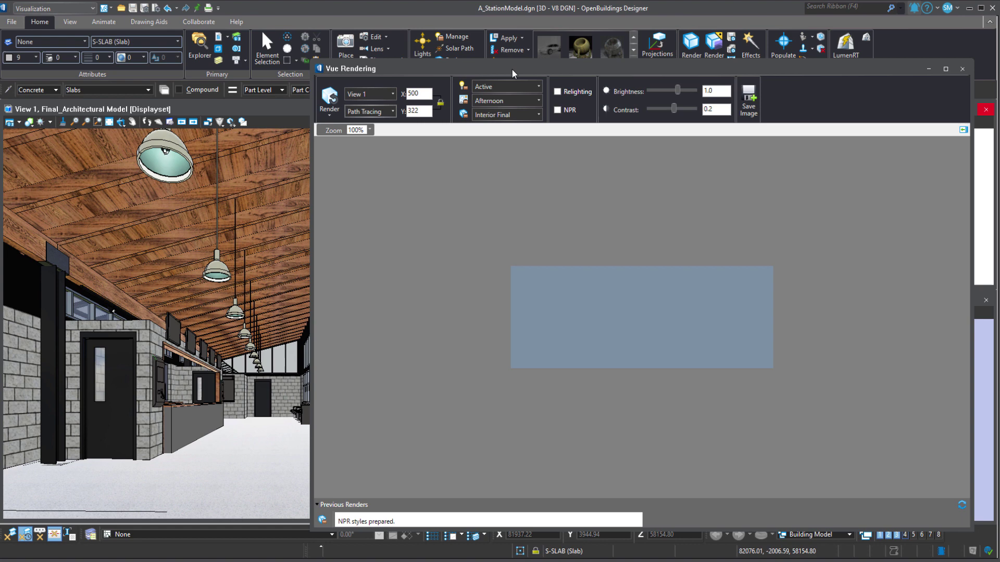
mouse_move(512, 70)
mouse_down()
mouse_move(552, 65)
mouse_move(674, 92)
mouse_move(498, 85)
mouse_move(507, 79)
mouse_up()
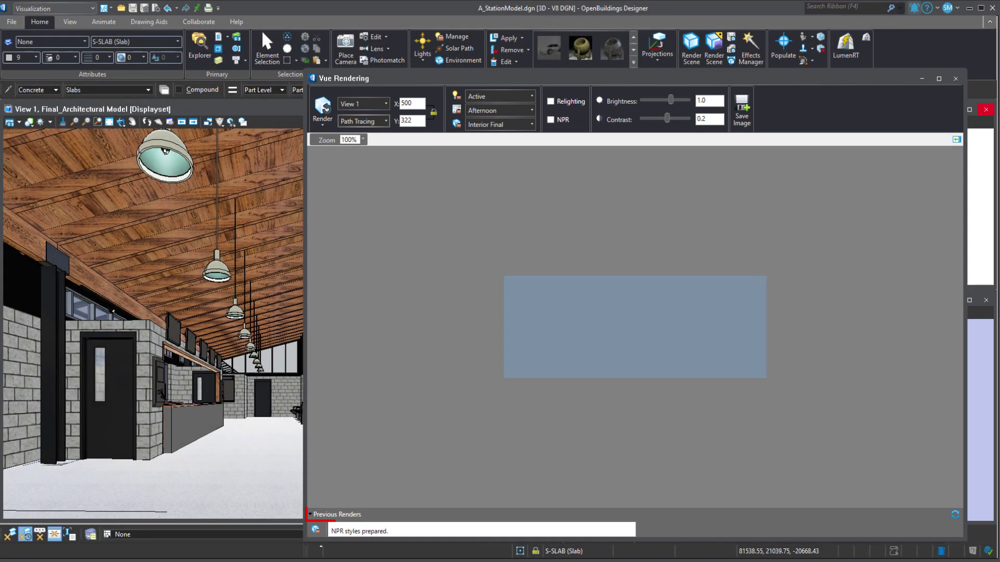
Load an earlier 2000 × 1286 Interior Final corridor render from Previous Renders
click(310, 514)
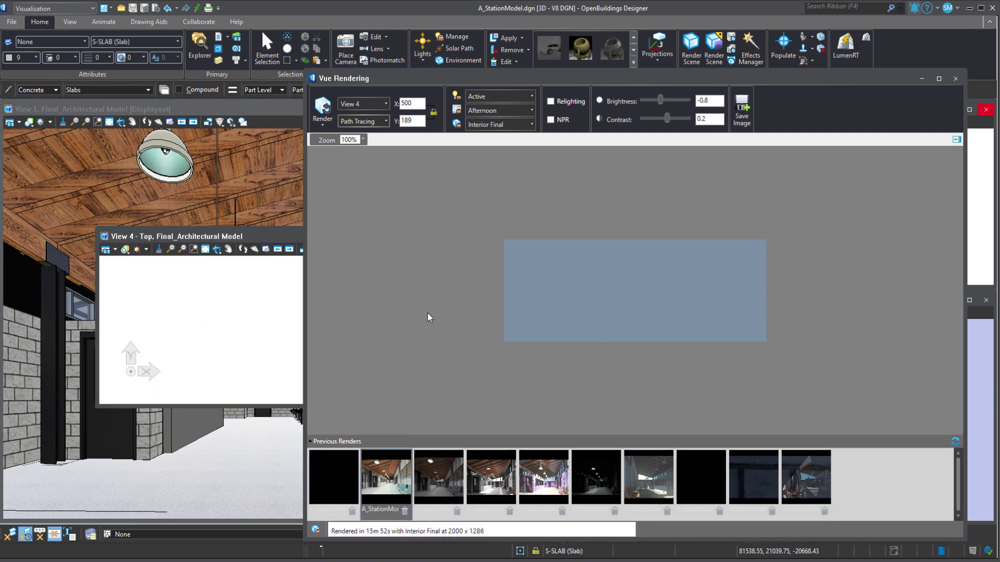
scroll(605, 282, down, 1)
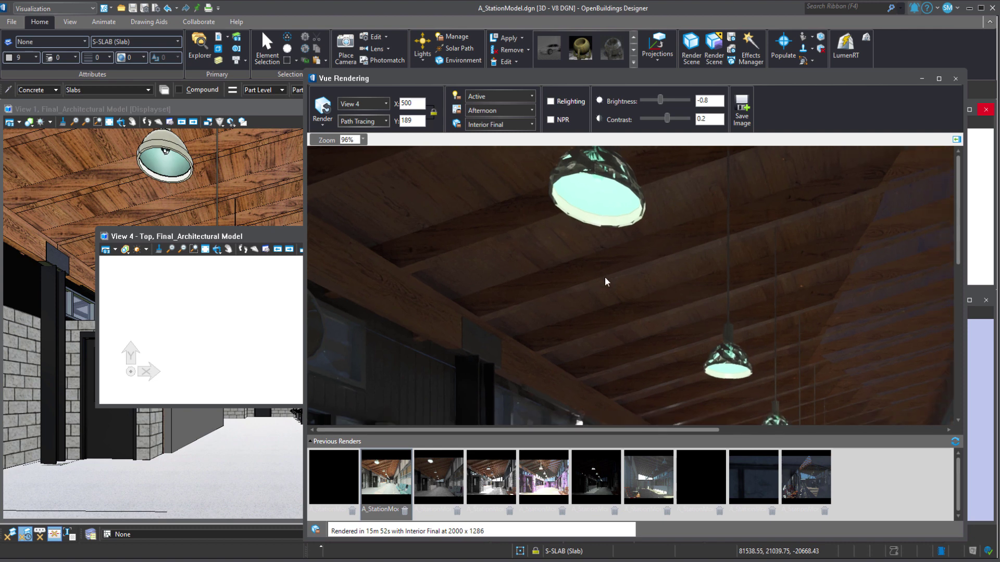
scroll(605, 279, down, 5)
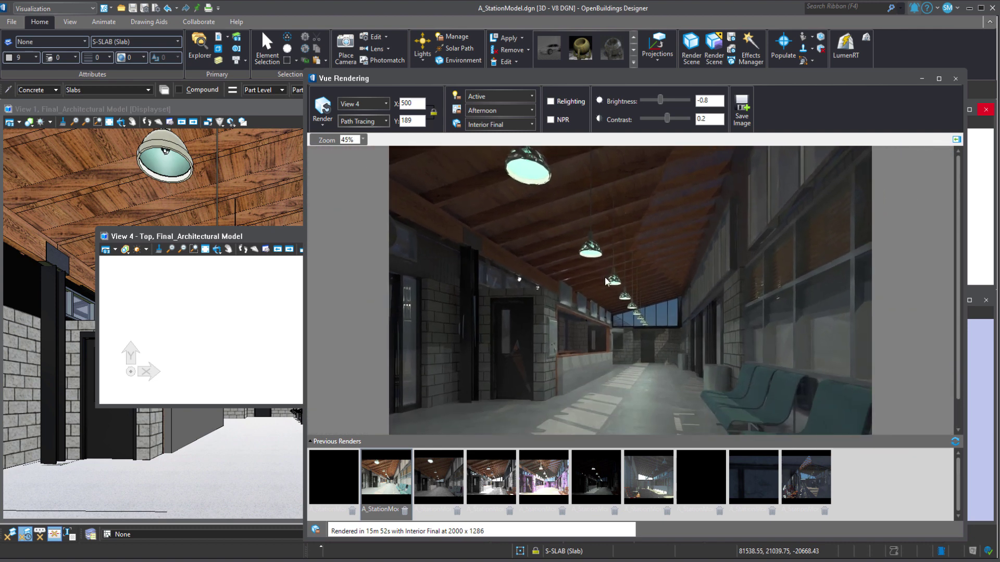
scroll(604, 278, down, 1)
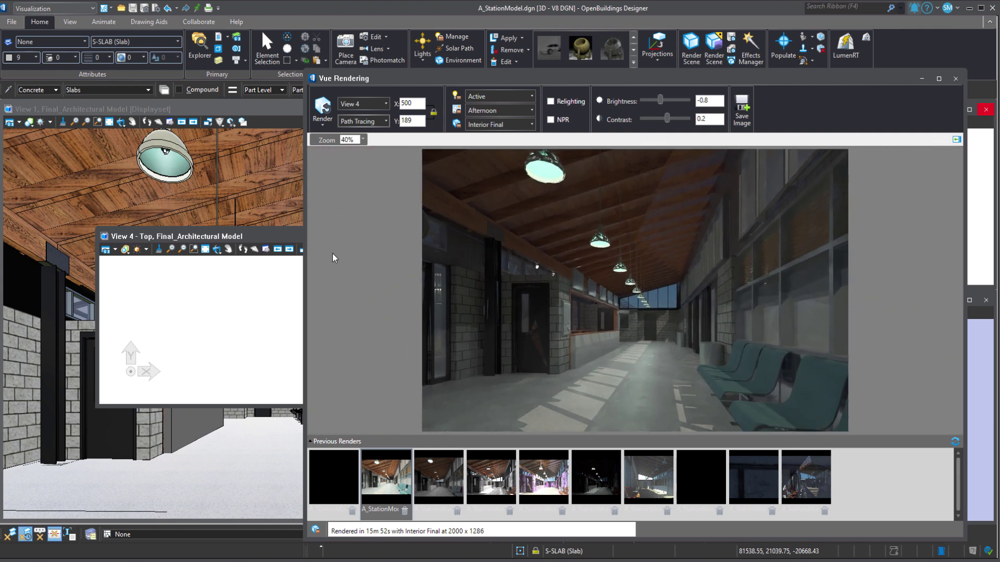
Move the floating View 4 window aside and close it
click(265, 235)
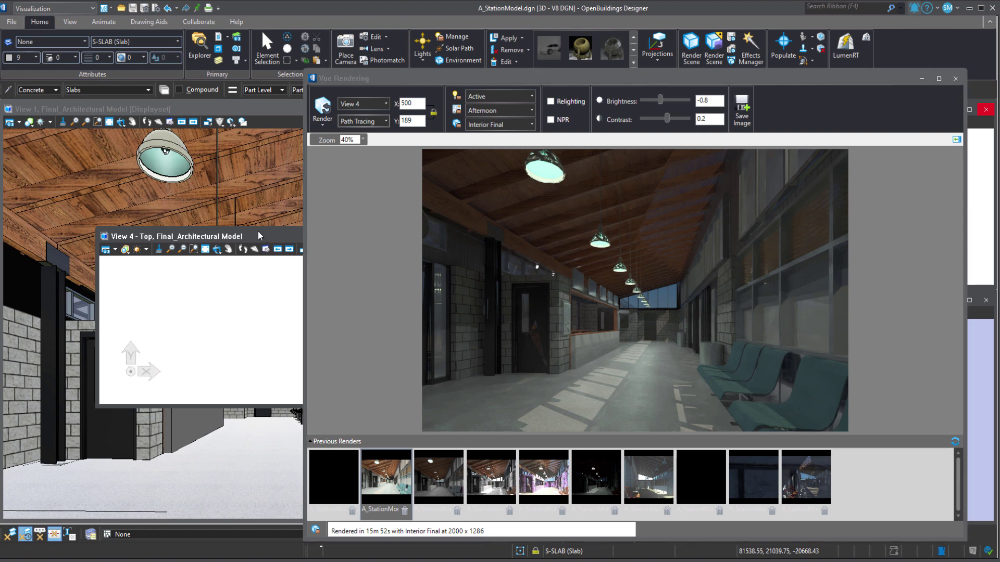
drag(258, 236, 55, 258)
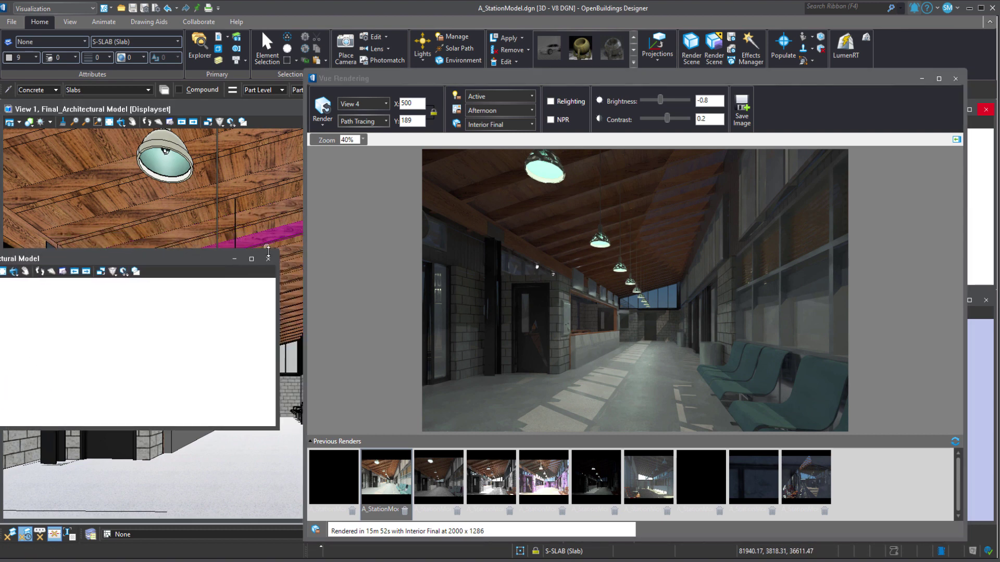
click(268, 259)
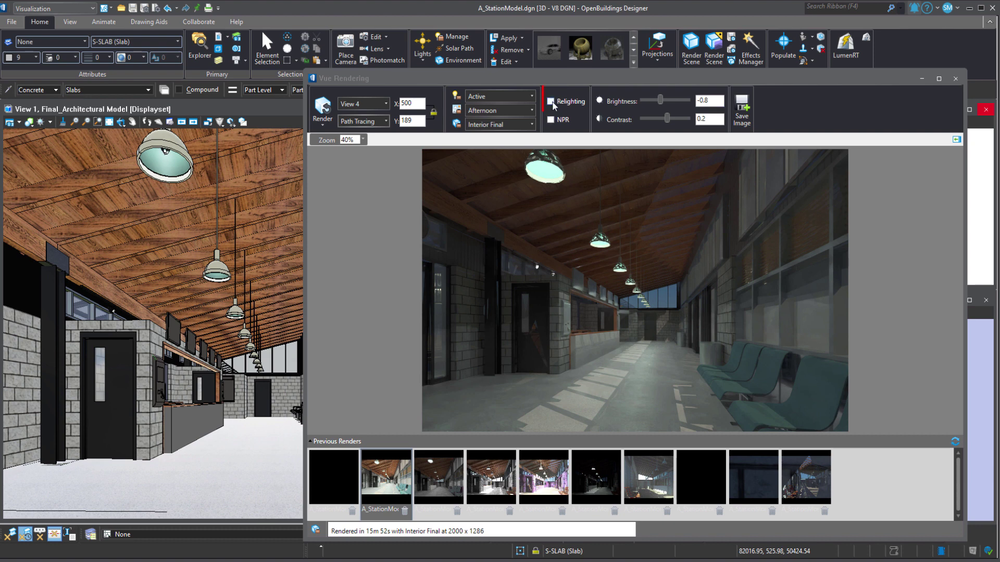
Raise the render brightness from -0.8 to 1.4 and shift the rendering window slightly left
click(569, 105)
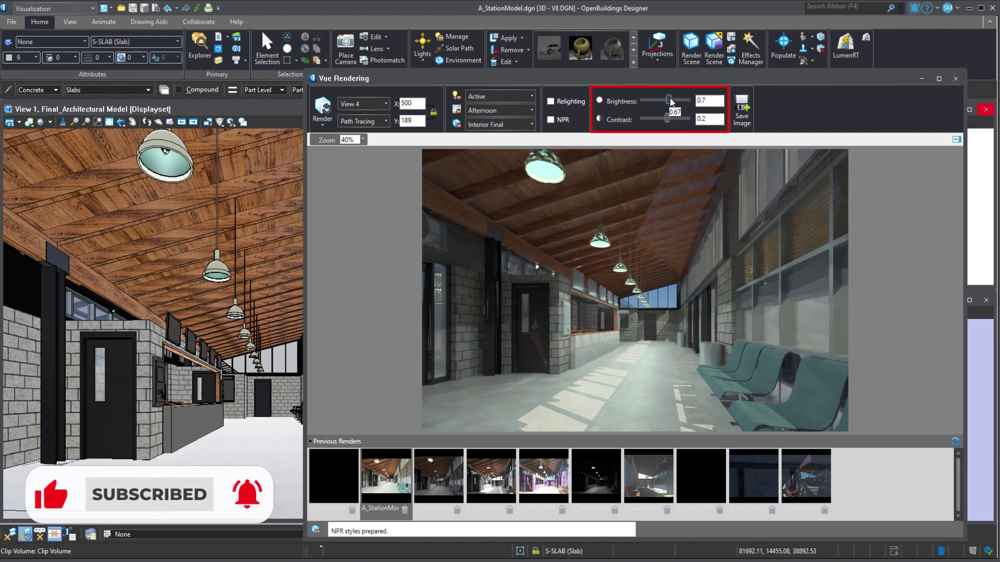
drag(670, 98, 674, 100)
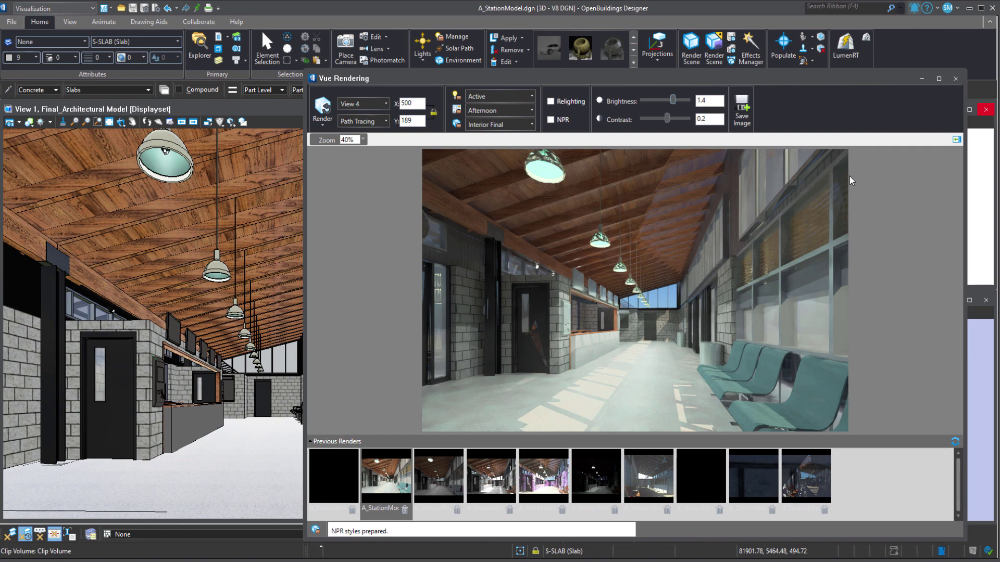
drag(575, 78, 506, 72)
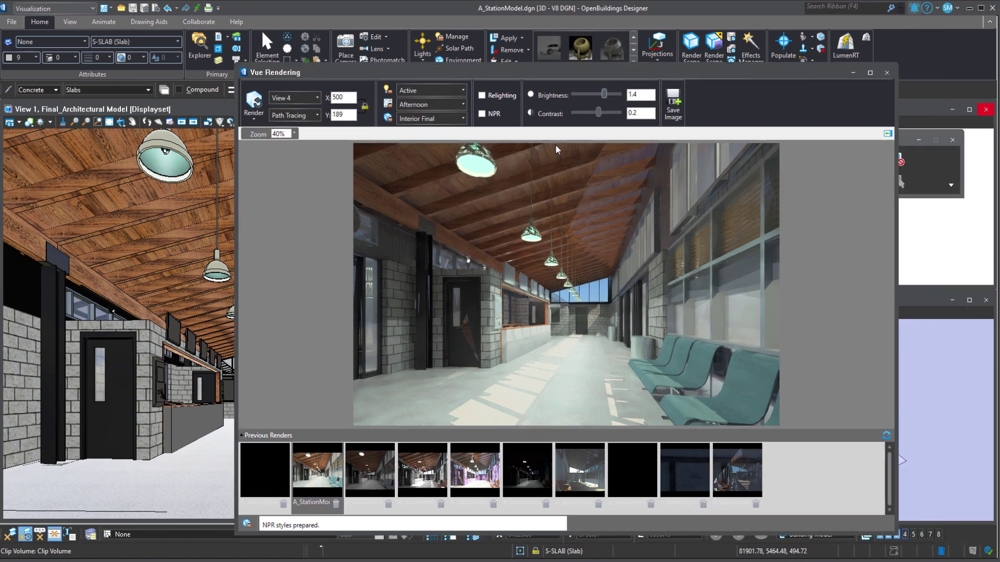
Bring up Post Render Settings and drop the render brightness to 0.3
click(888, 133)
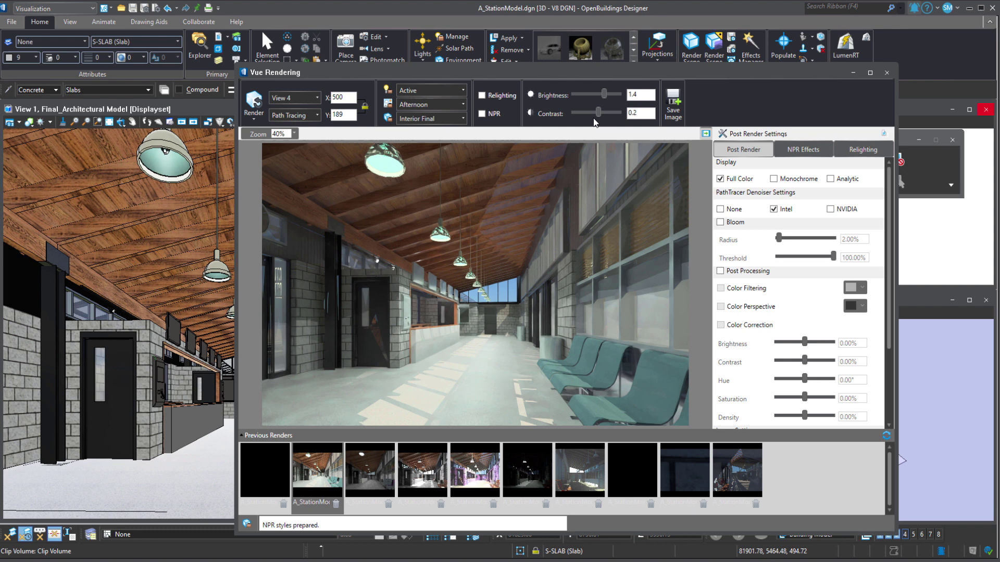
scroll(800, 317, down, 3)
scroll(801, 317, up, 2)
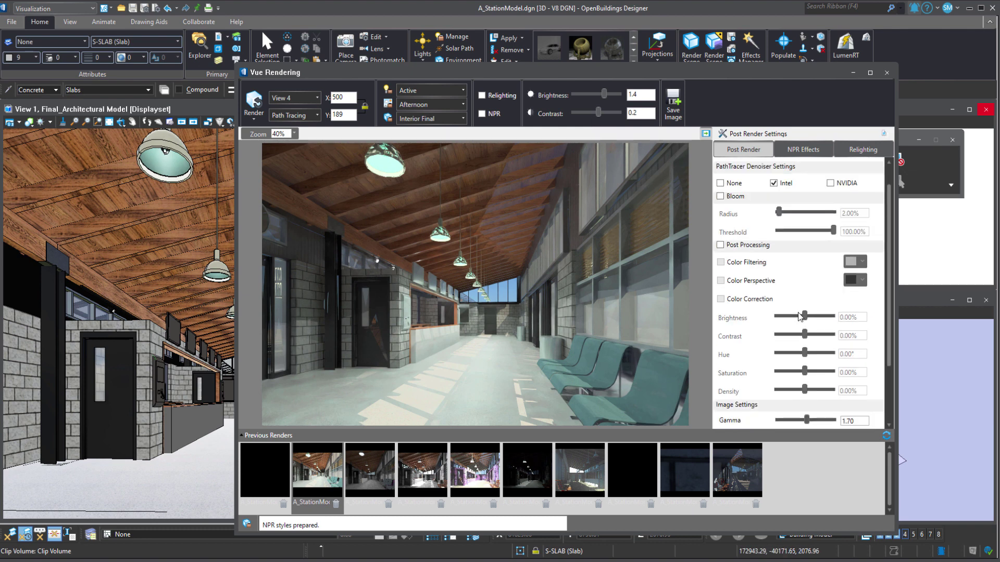
scroll(833, 291, down, 2)
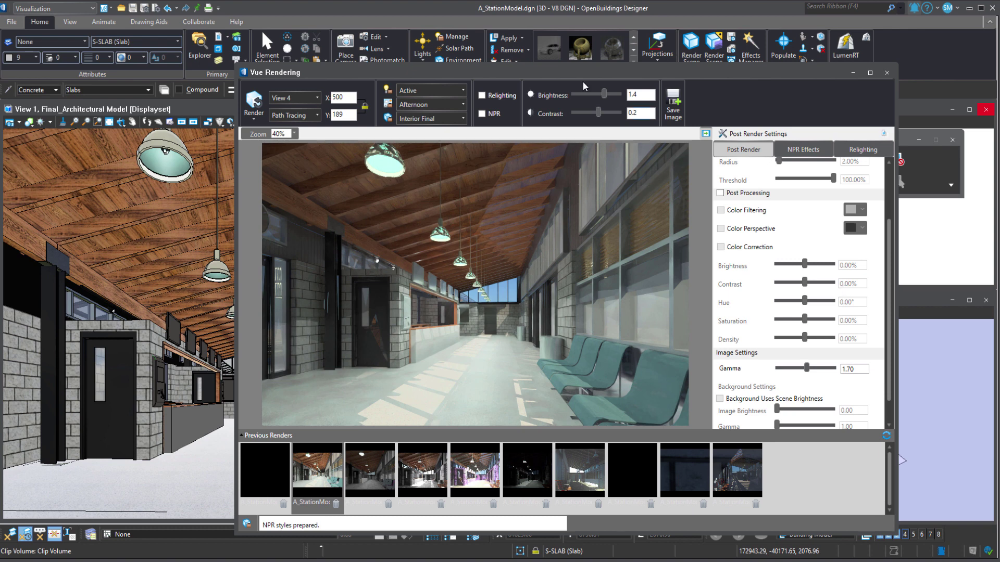
drag(603, 100, 600, 96)
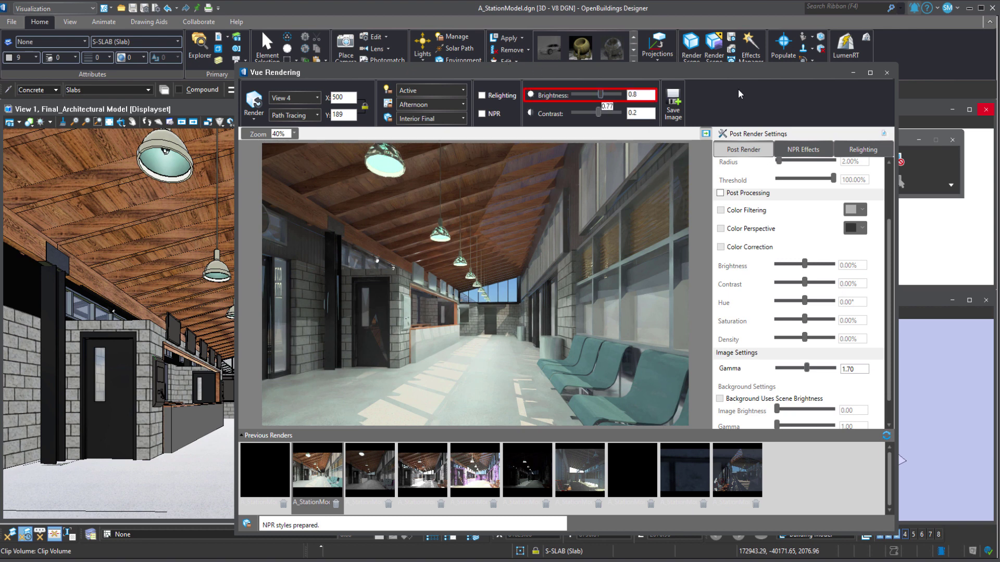
scroll(877, 220, up, 3)
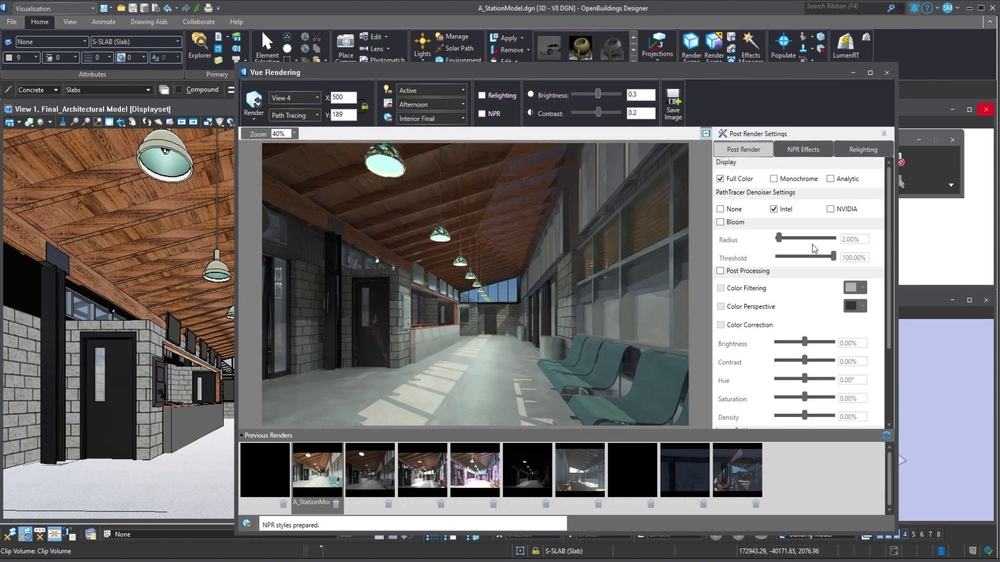
Switch the denoiser to NVIDIA and enable bloom with radius 58.60% and threshold 39.62%
click(830, 209)
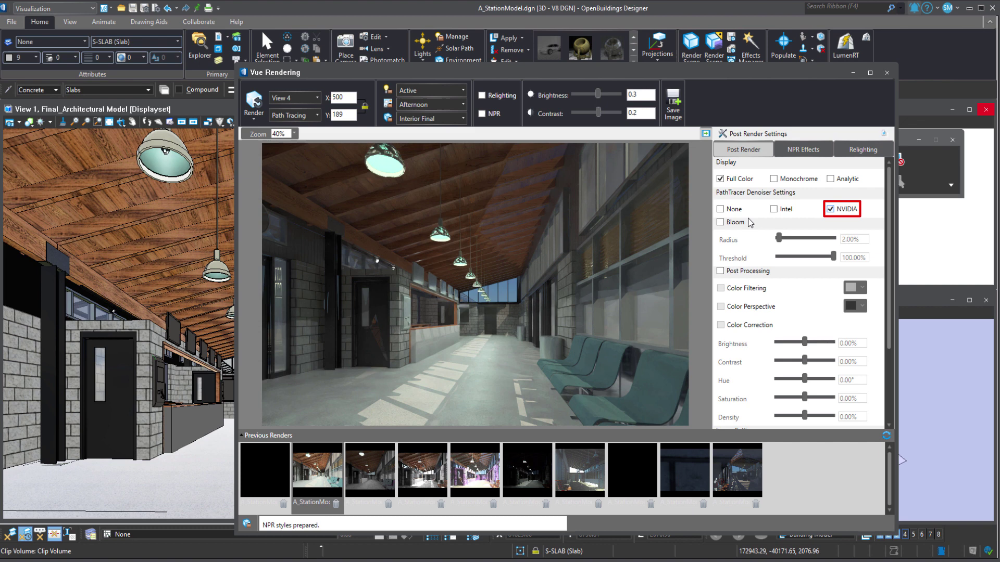
click(726, 224)
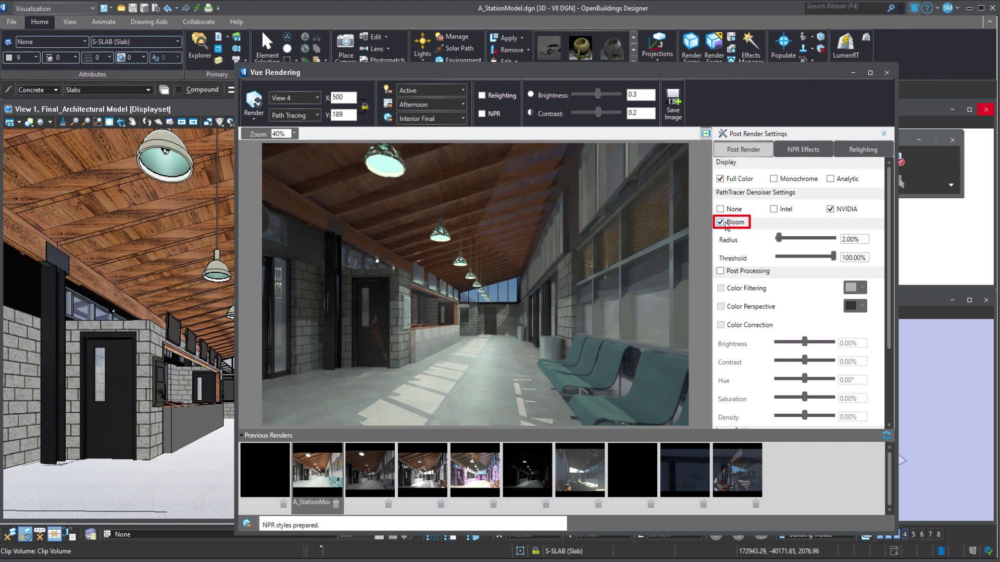
click(810, 239)
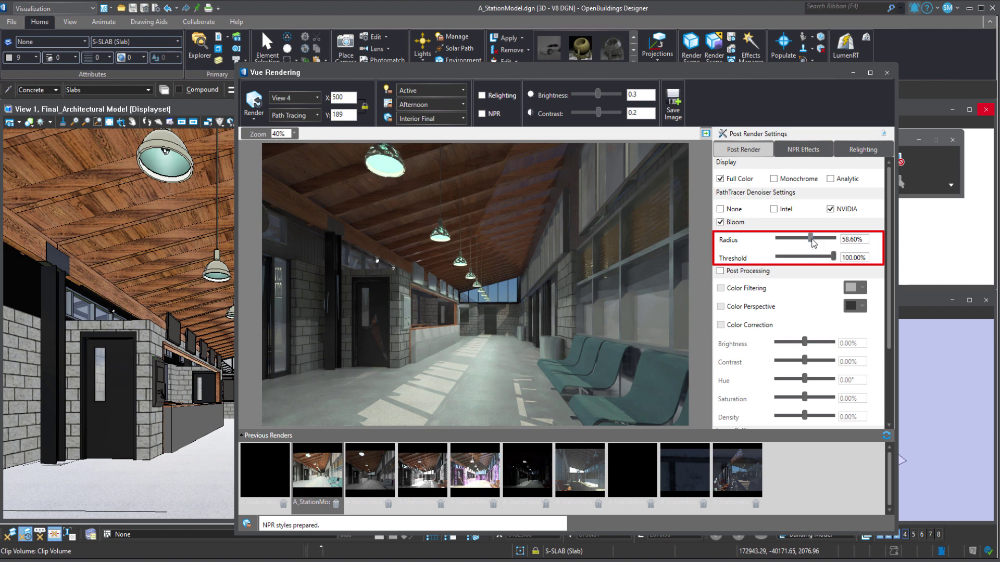
drag(833, 257, 800, 258)
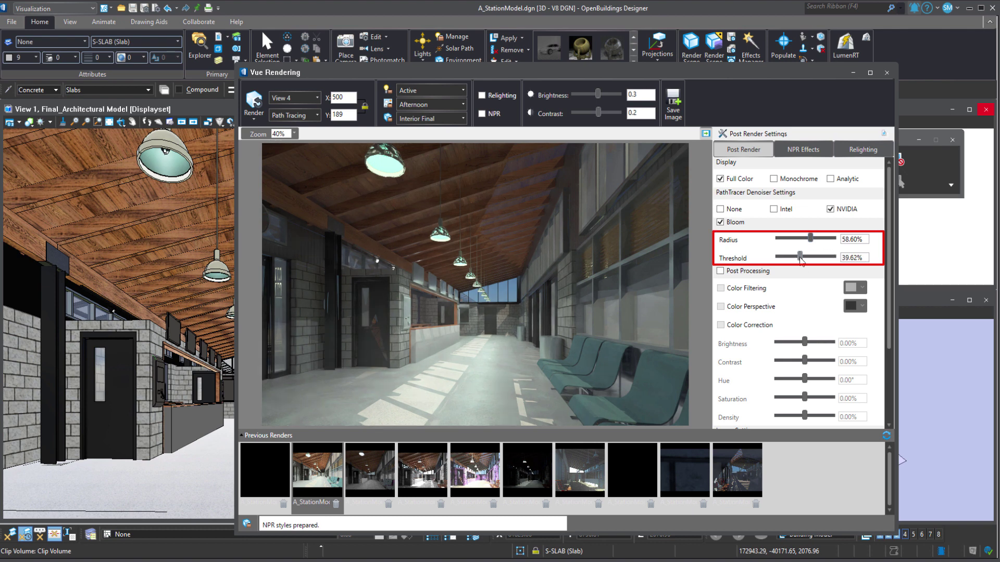
Enable post-processing and color correction, setting saturation to -16.98% and density to 9.43%
click(741, 272)
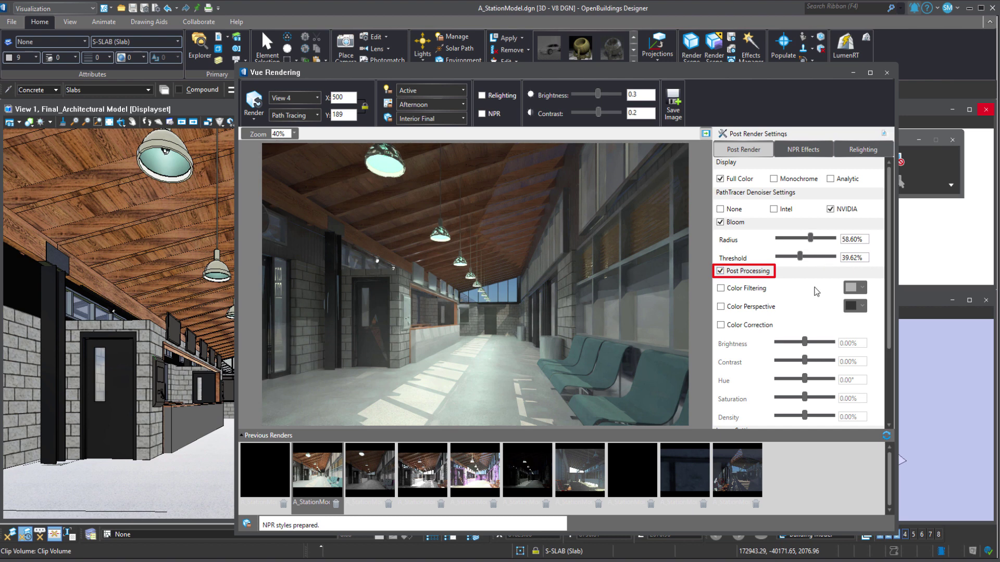
scroll(816, 291, down, 1)
click(754, 300)
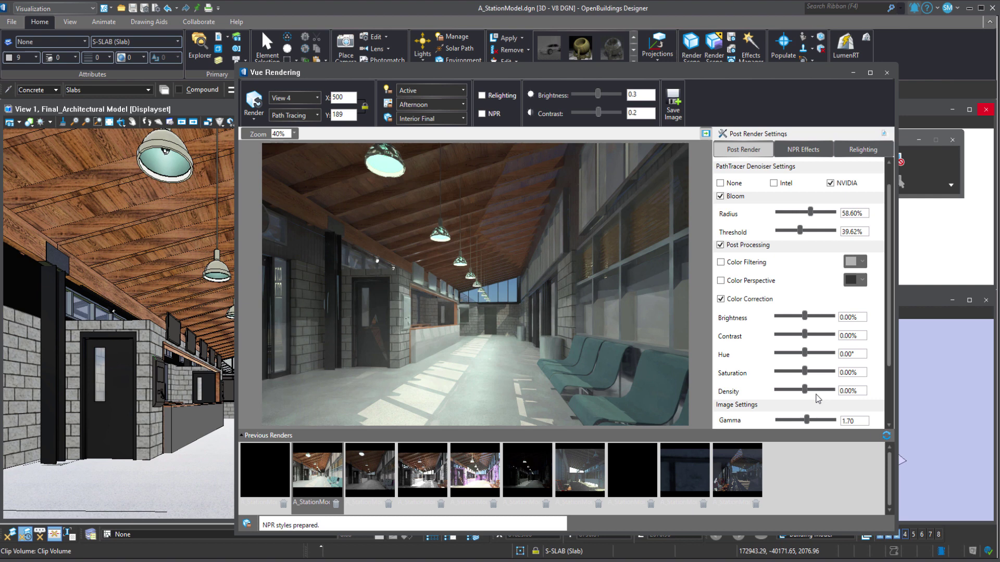
drag(805, 372, 800, 372)
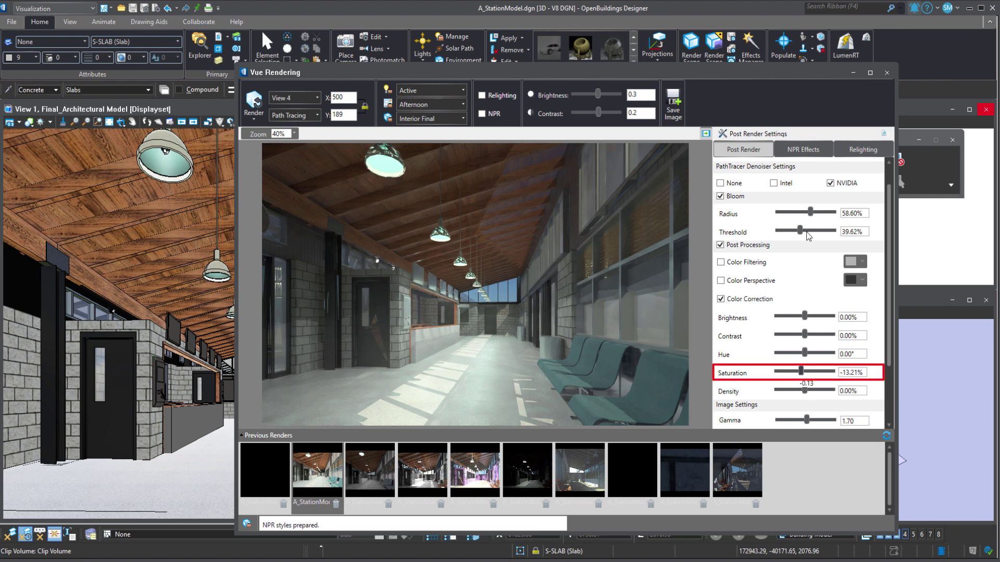
key(Left)
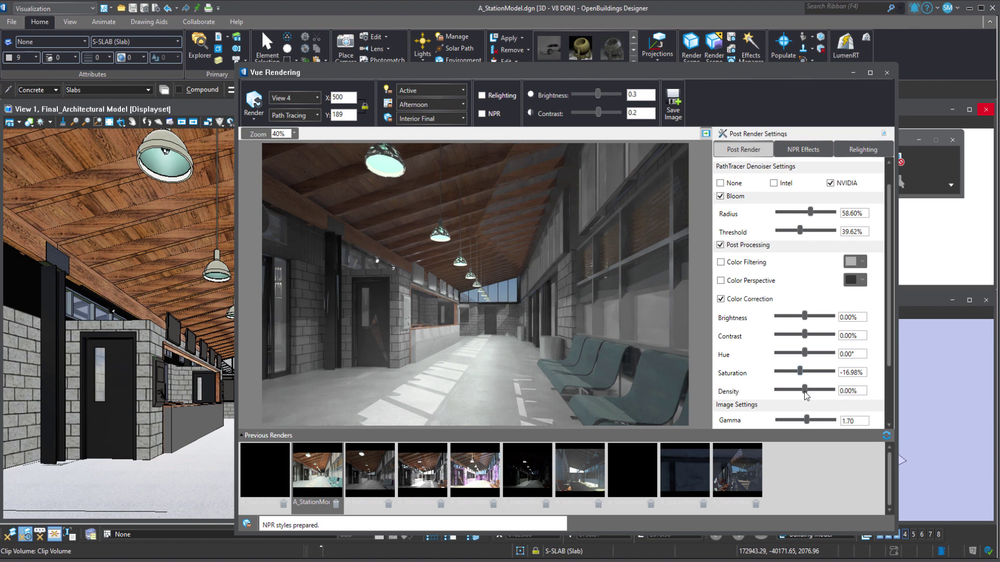
drag(805, 394, 807, 394)
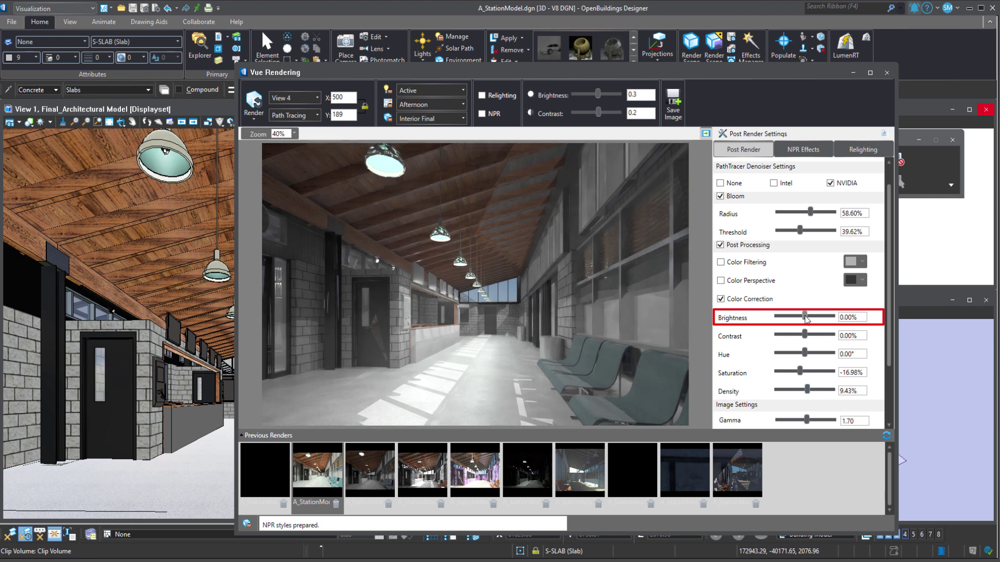
scroll(805, 318, down, 3)
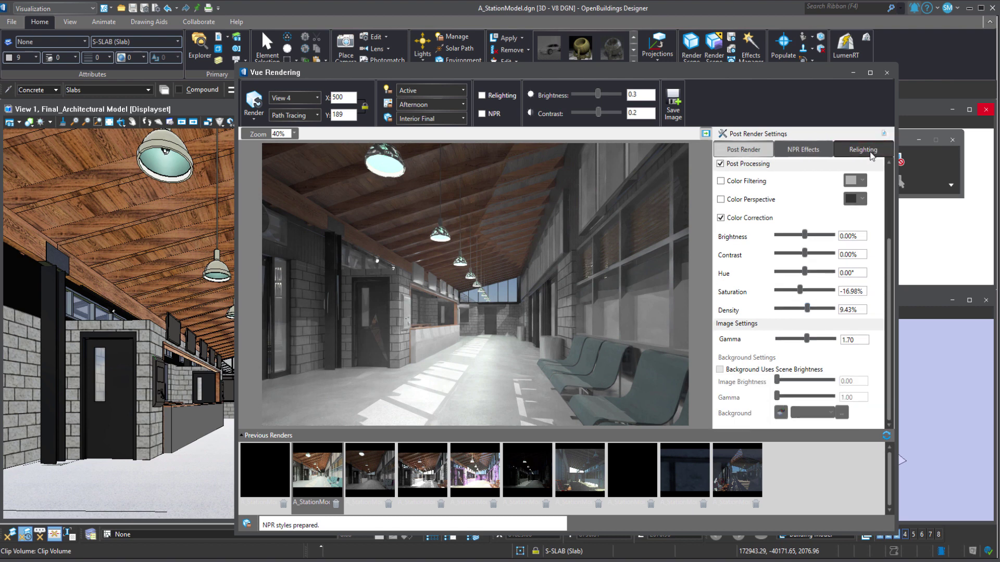
In Relighting, select all the Industrial-01 lights
click(861, 149)
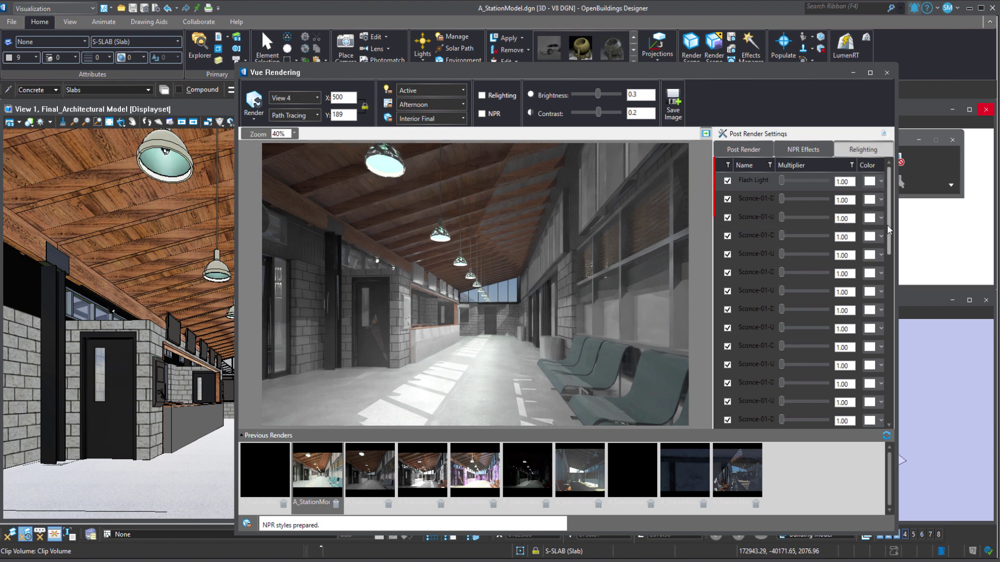
drag(890, 201, 881, 307)
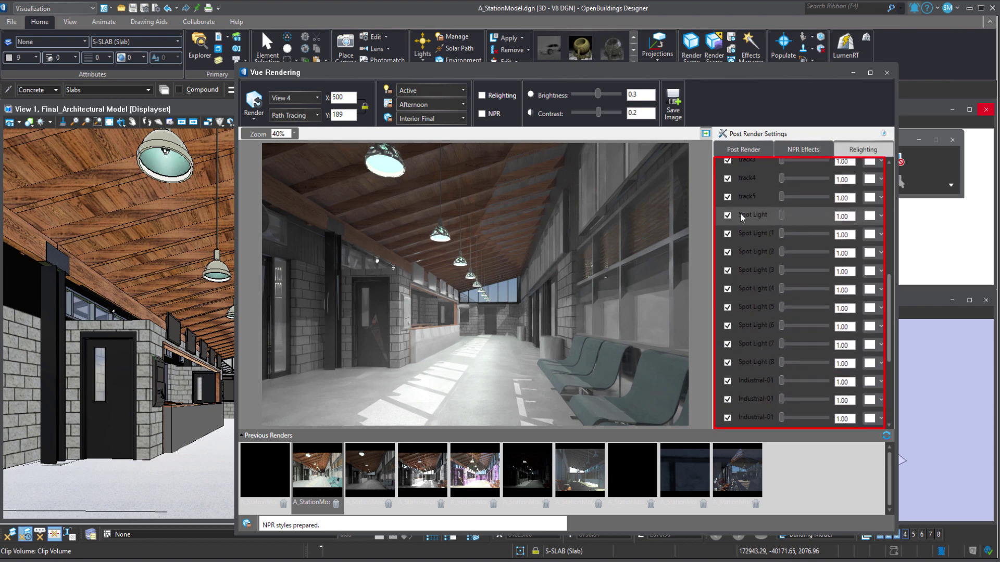
scroll(739, 213, down, 3)
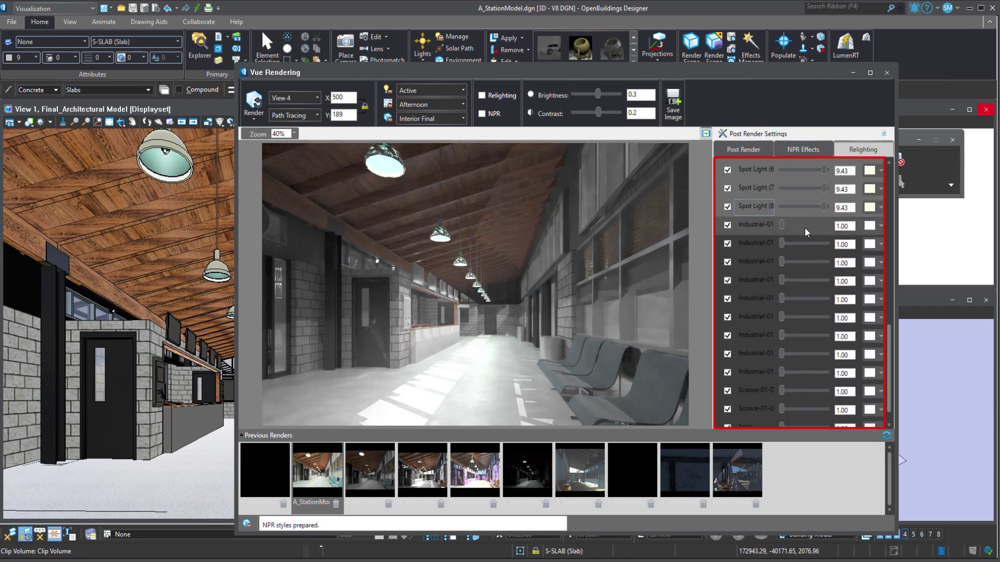
click(766, 224)
scroll(753, 281, down, 1)
click(762, 349)
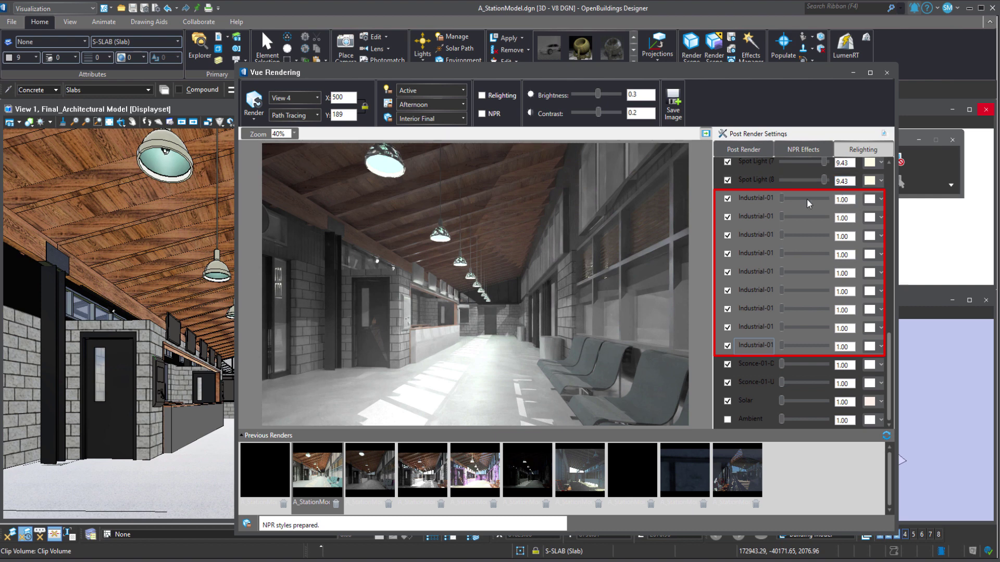
Tint the selected lights a warm off-white, RGB 255, 253, 234
click(873, 199)
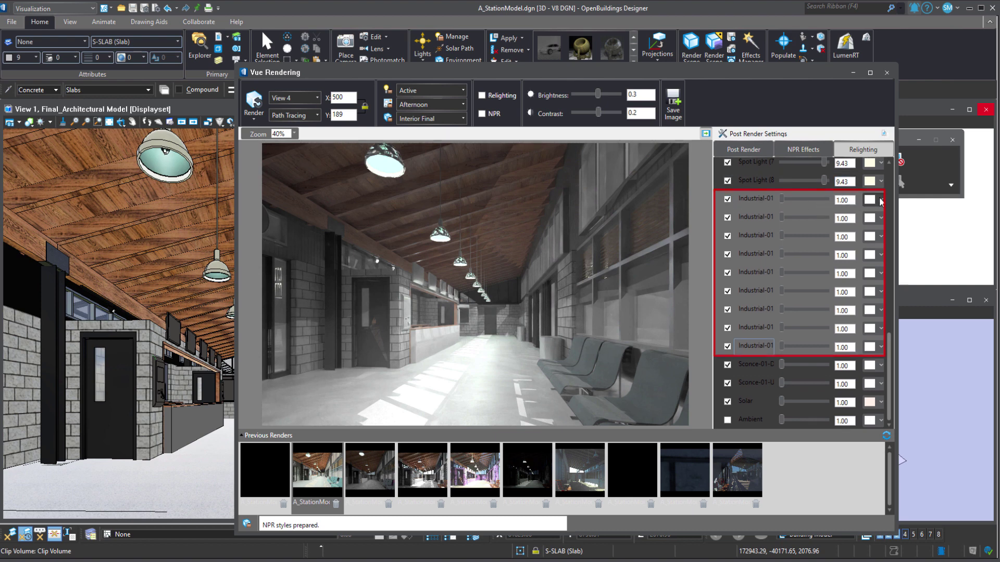
drag(786, 255, 770, 230)
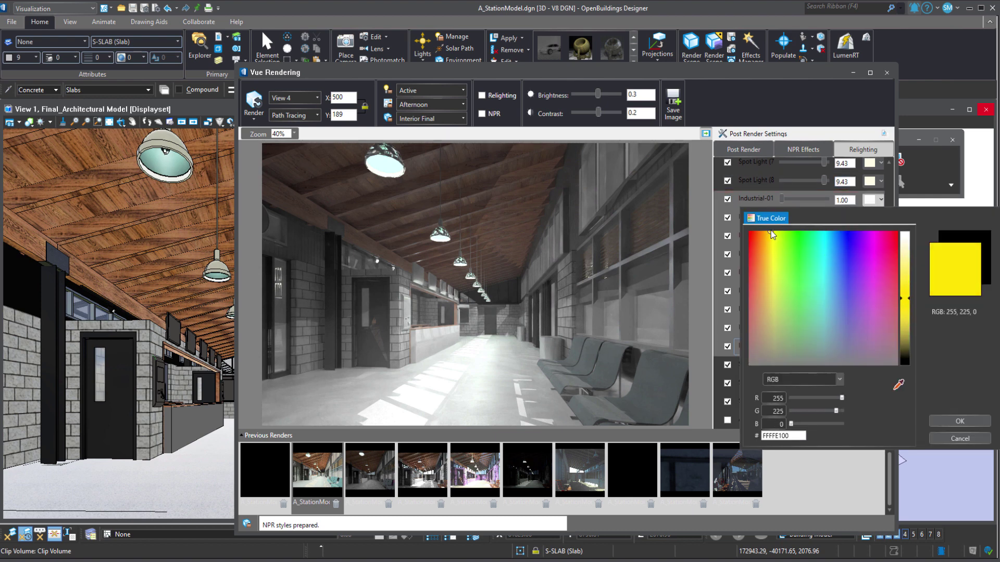
drag(910, 273, 908, 235)
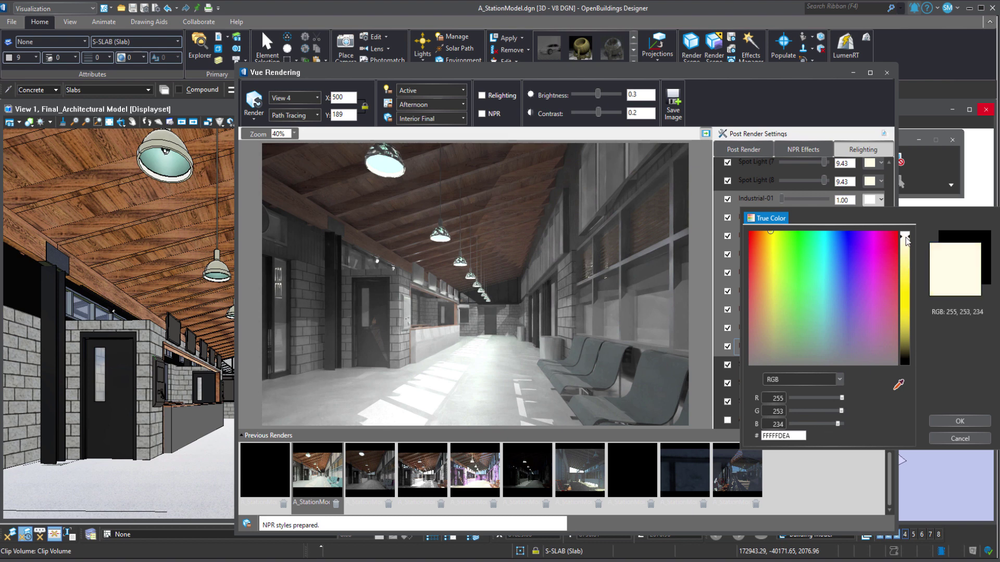
click(959, 421)
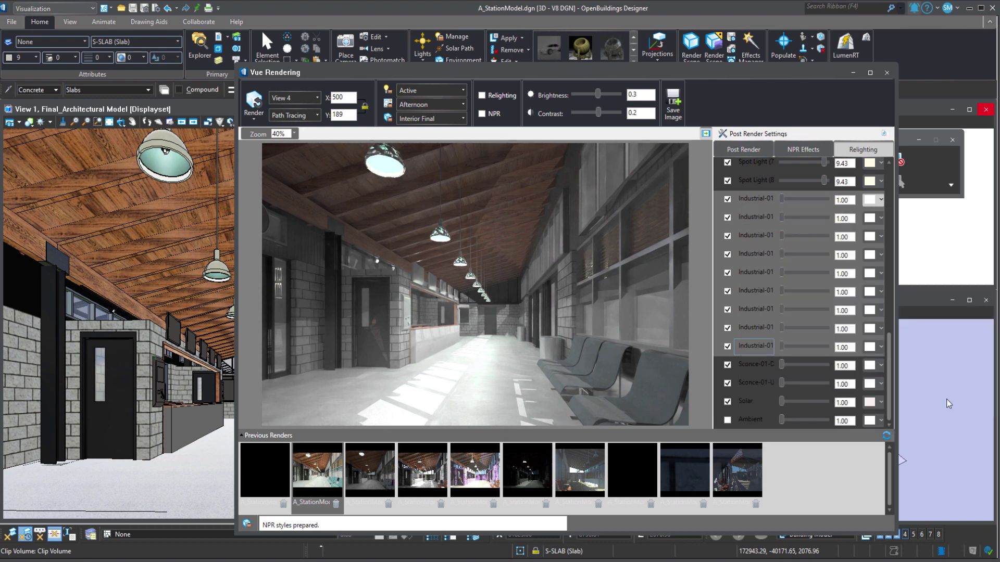
Set Industrial-01 multipliers to 2.09, then individual lights to 0.47, 0.70, 0.70, 3.49 and 1.05
click(792, 198)
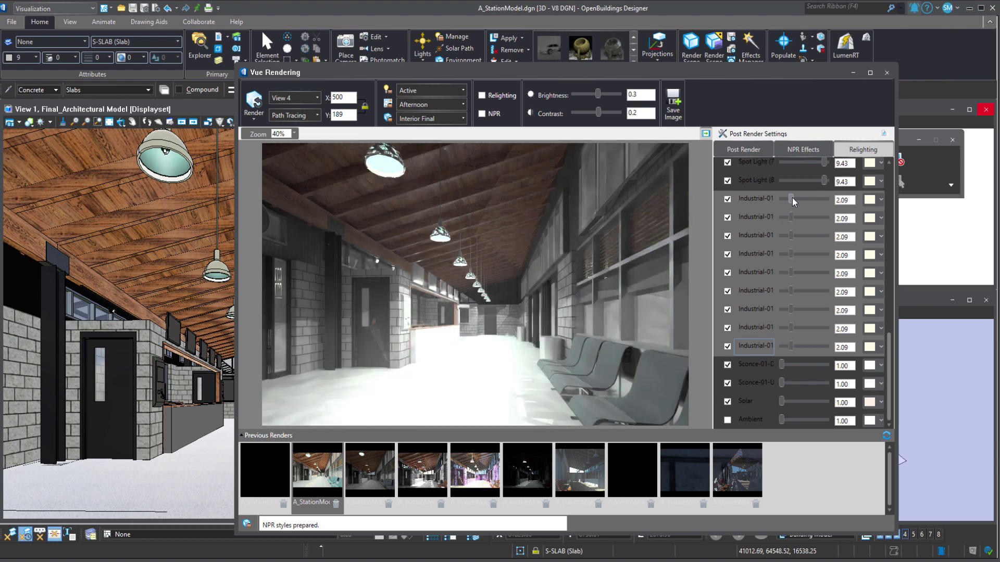
click(756, 201)
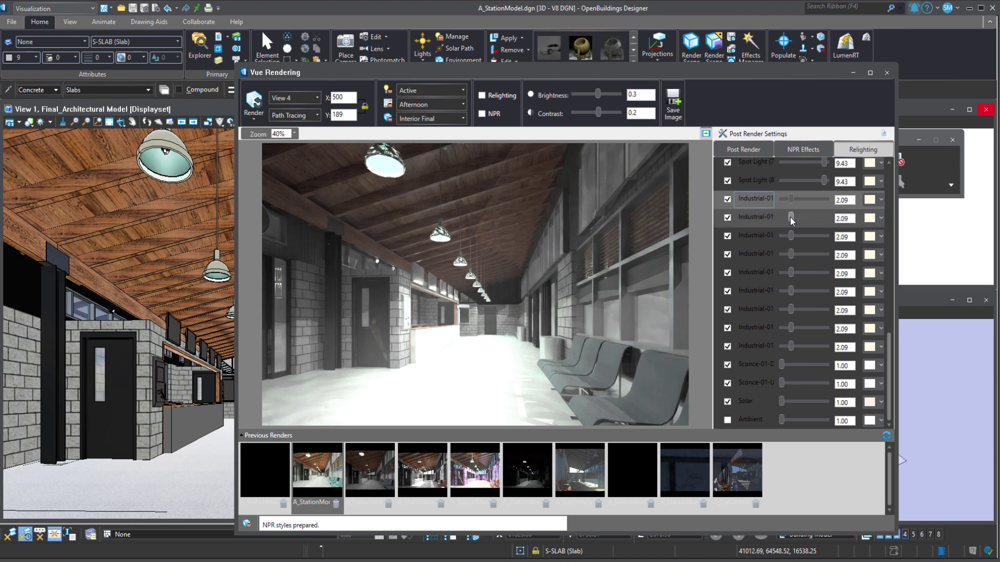
drag(789, 217, 783, 219)
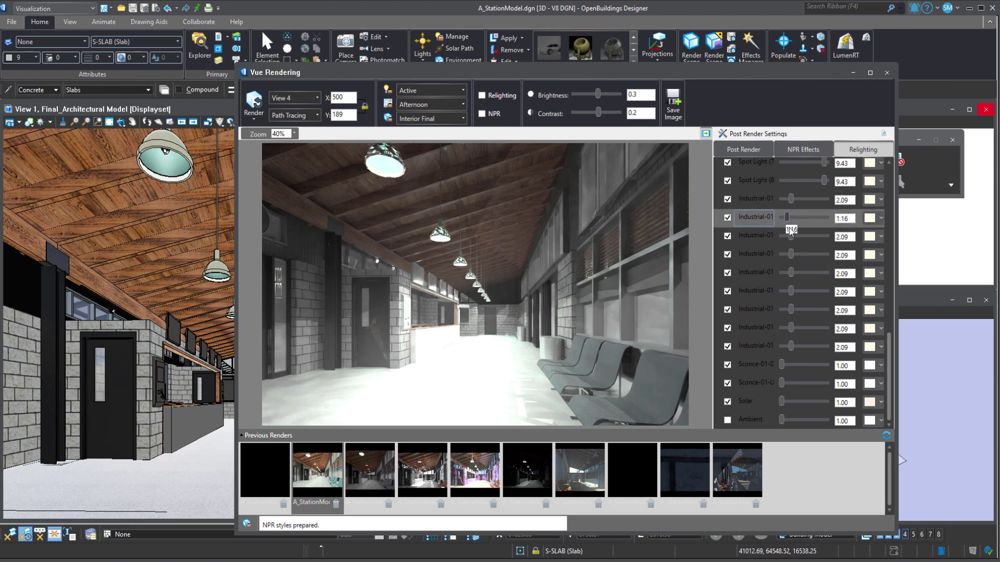
click(785, 255)
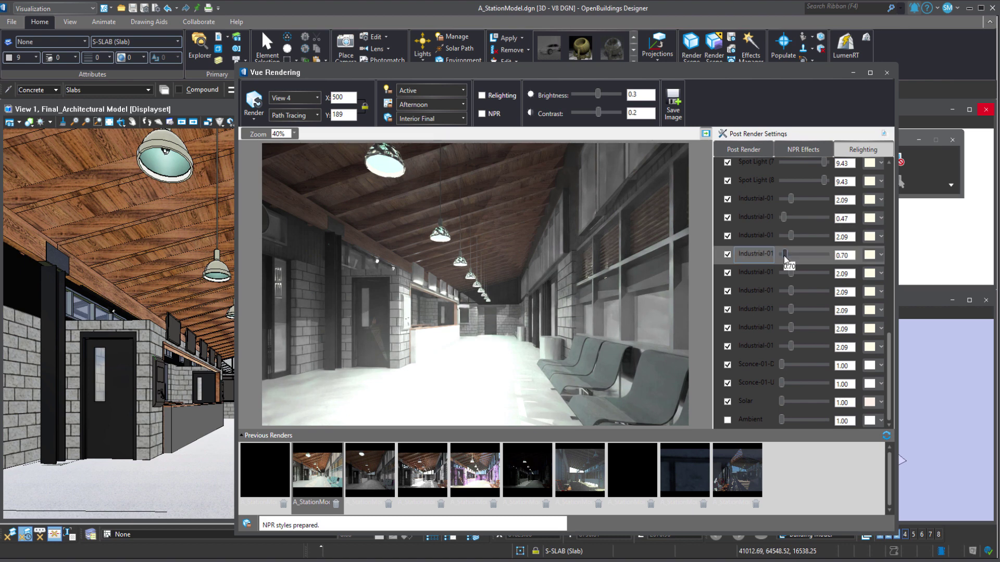
click(790, 290)
drag(791, 312, 787, 330)
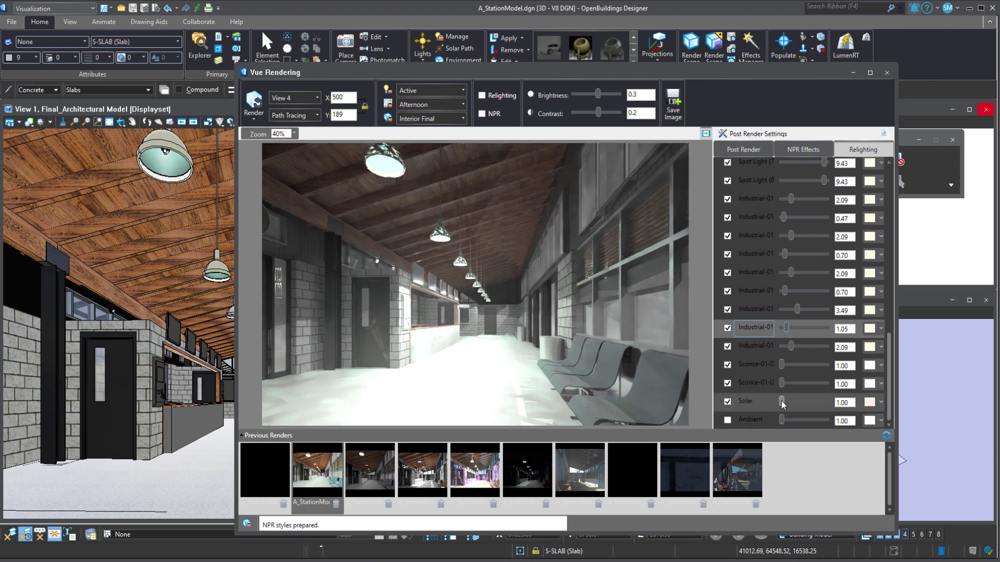
Raise the Solar multiplier to 8.72 and enable Ambient light at 7.44
drag(781, 401, 814, 409)
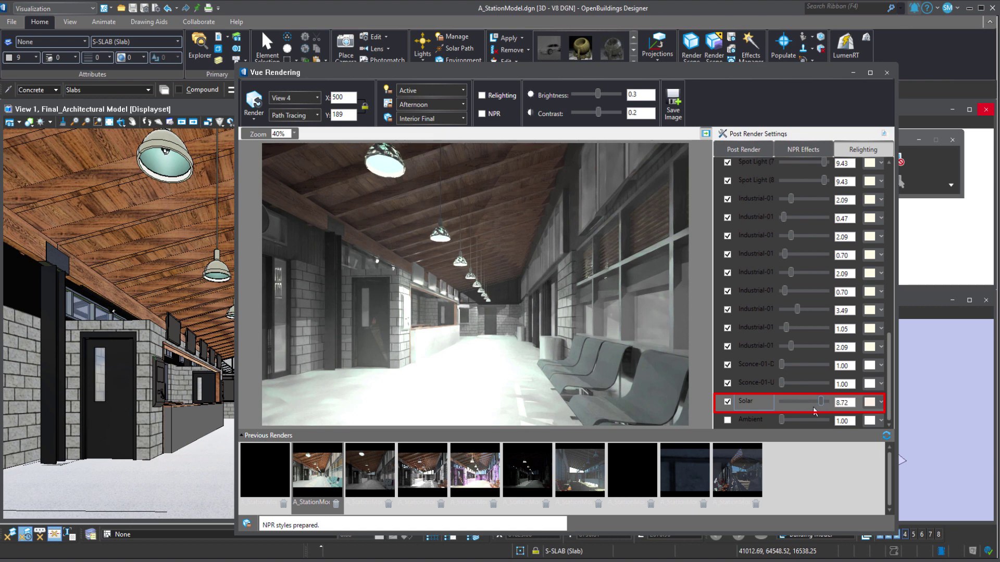
click(736, 421)
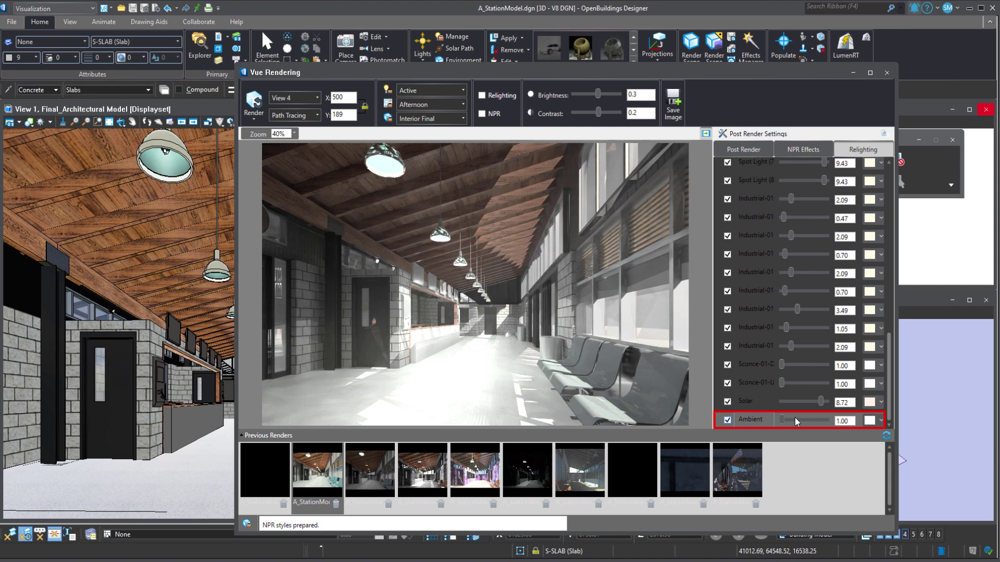
drag(808, 418, 805, 418)
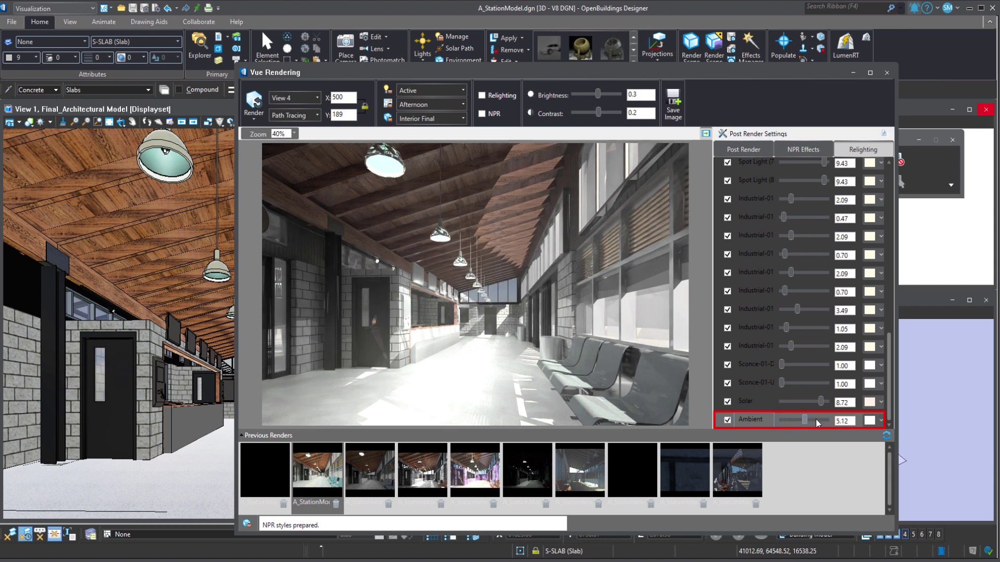
click(816, 419)
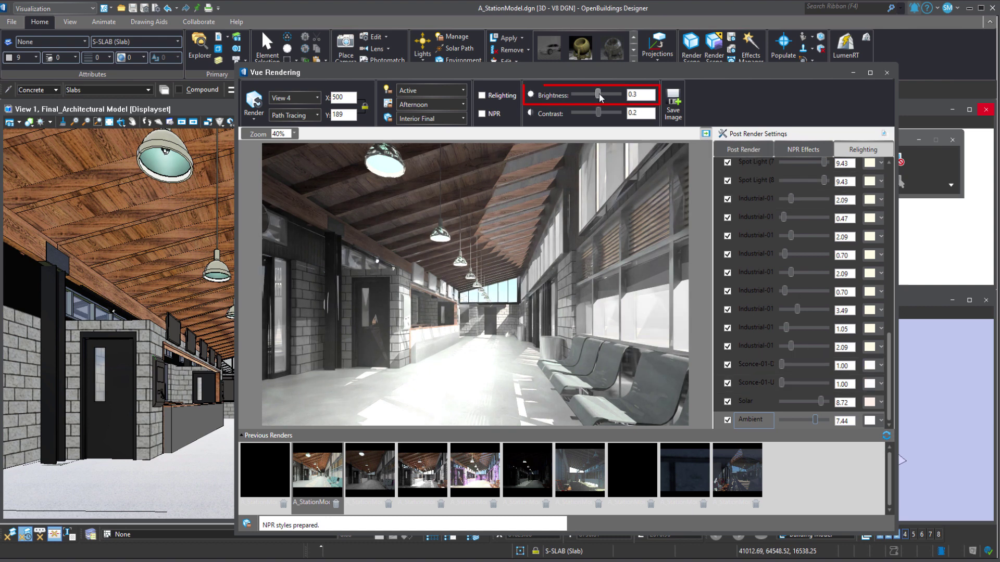
Settle overall brightness at -0.4 and bring Post Render saturation back to -9.43%
drag(599, 94, 603, 94)
drag(603, 94, 596, 96)
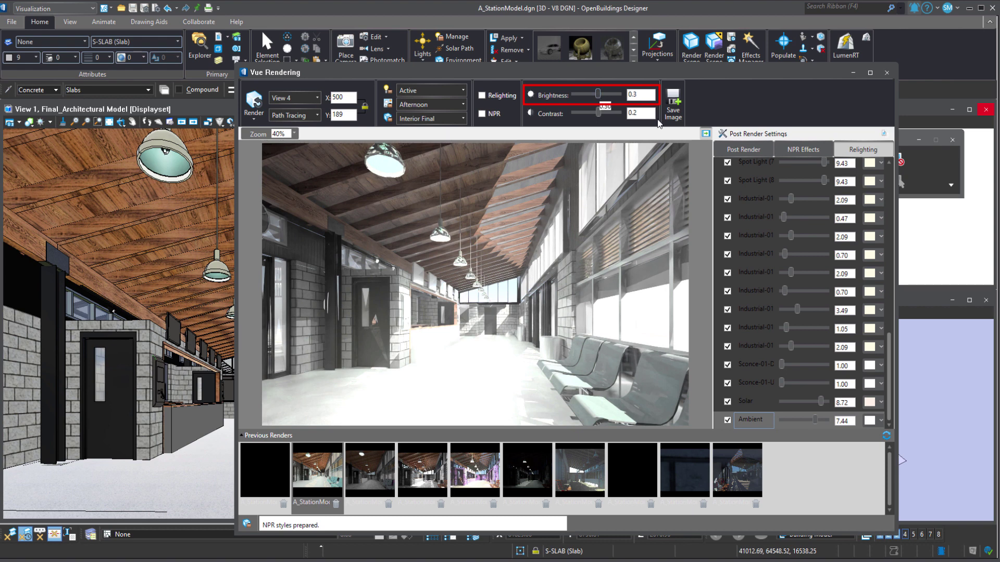
drag(597, 95, 594, 95)
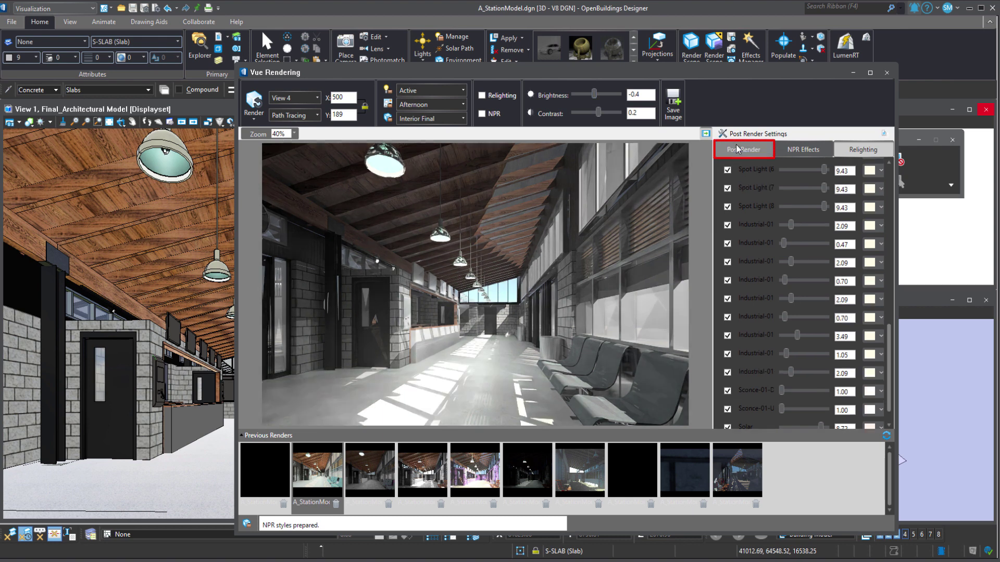
click(737, 147)
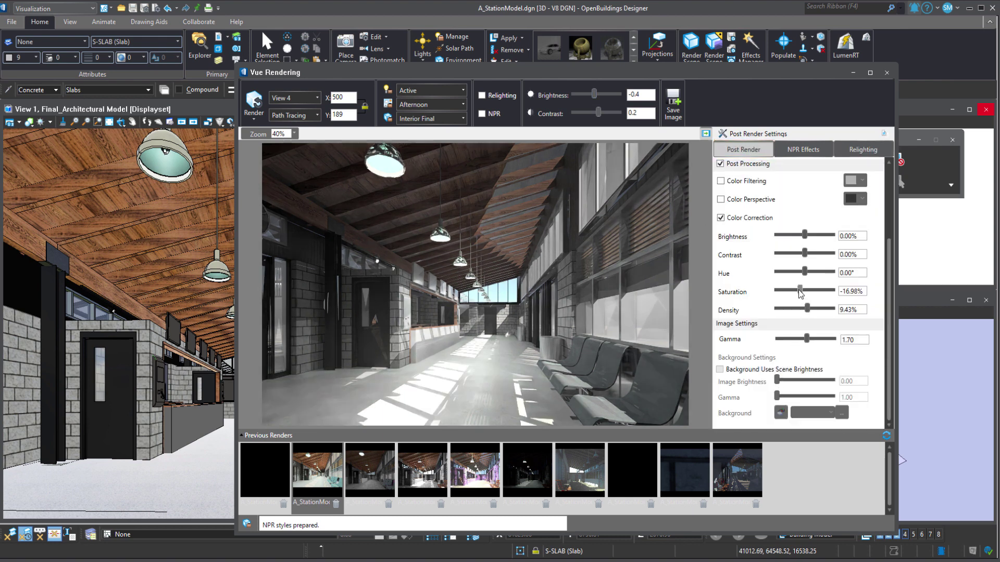
drag(800, 294, 803, 292)
Save the render as JPEG file A_StationModel-03.jpg in the Output folder
click(801, 150)
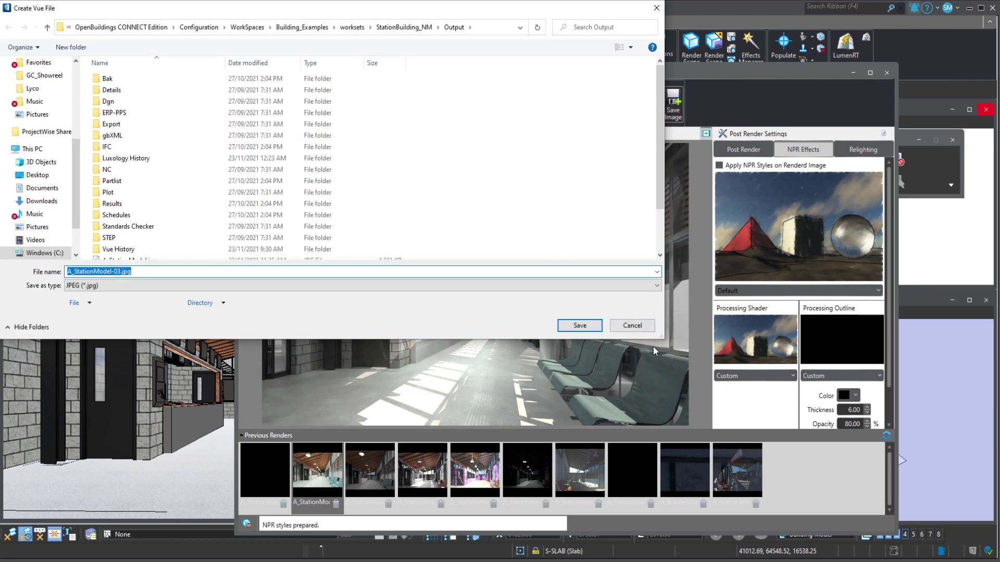
click(643, 326)
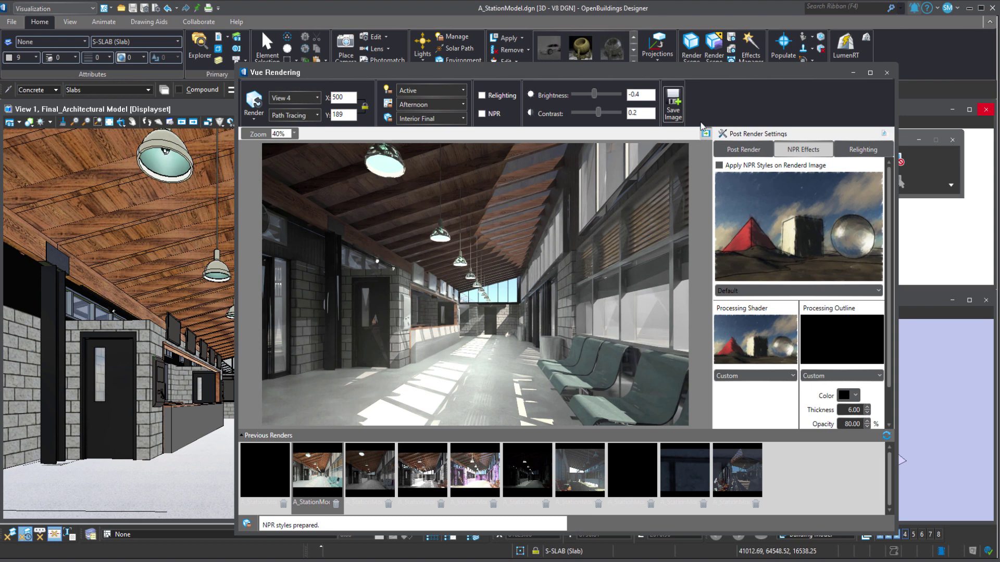
Drag the Vue Rendering brightness from -0.4 up to 0.5, leaving contrast at 0.2
drag(593, 95, 601, 98)
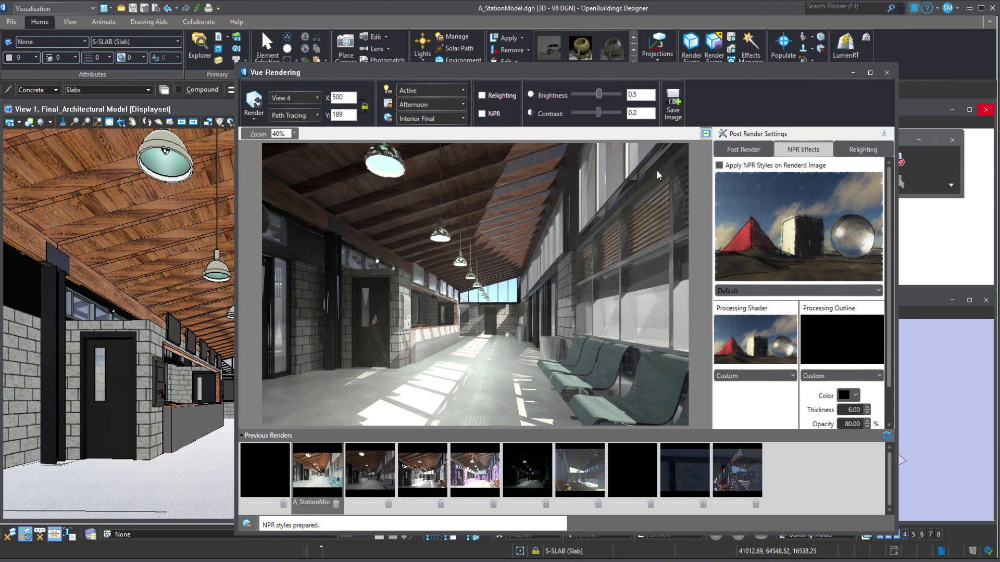